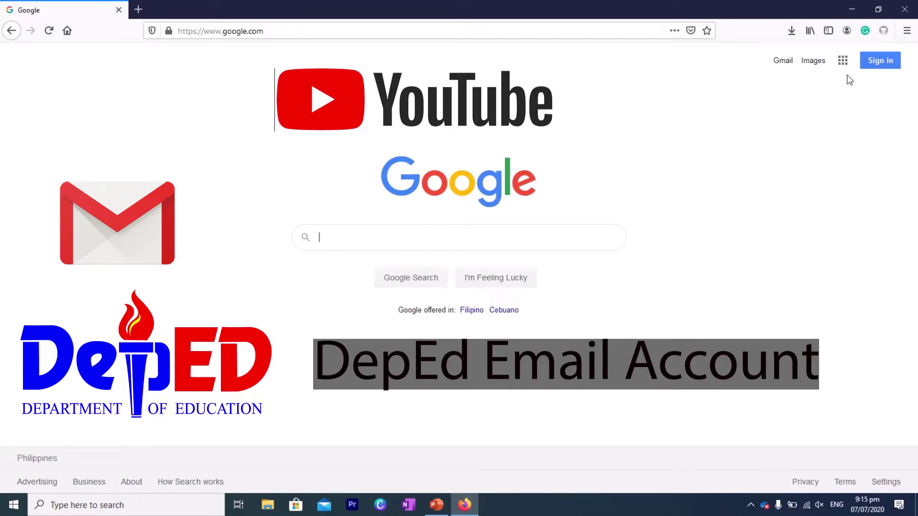
Sign in to Google with the DepEd work account's password and decline saving the login
{"action": "left_click", "coordinate": [884, 61]}
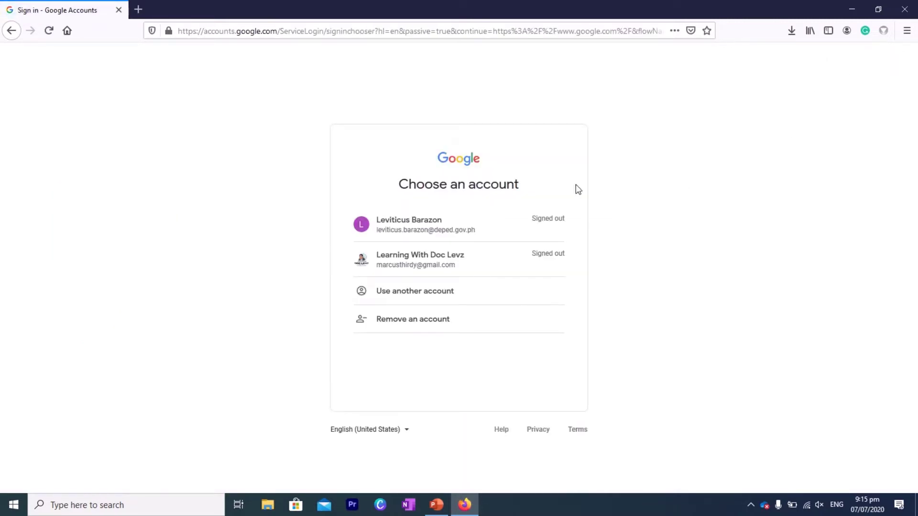
{"action": "left_click", "coordinate": [10, 31]}
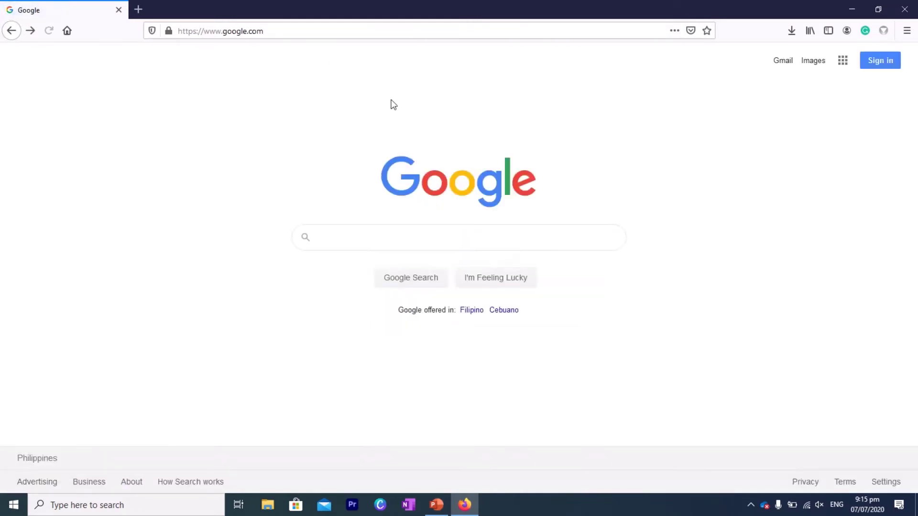
{"action": "left_click", "coordinate": [890, 61]}
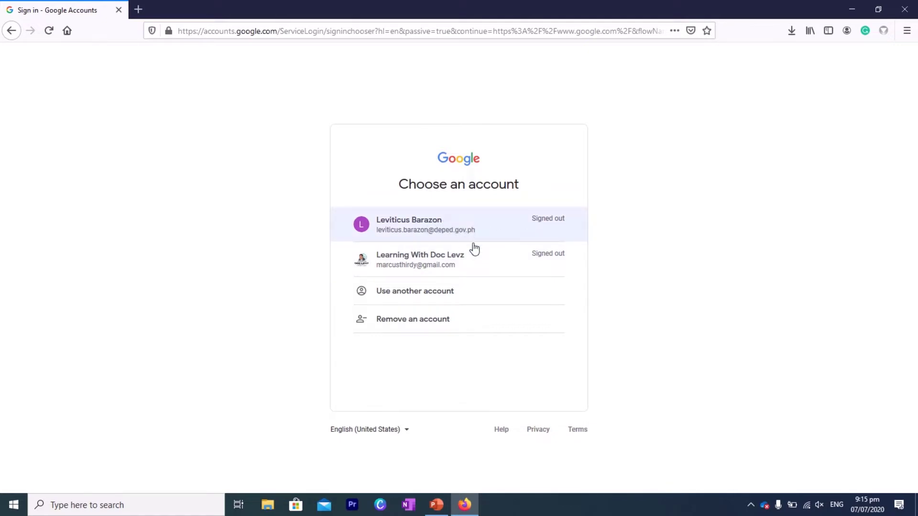
{"action": "left_click", "coordinate": [434, 233]}
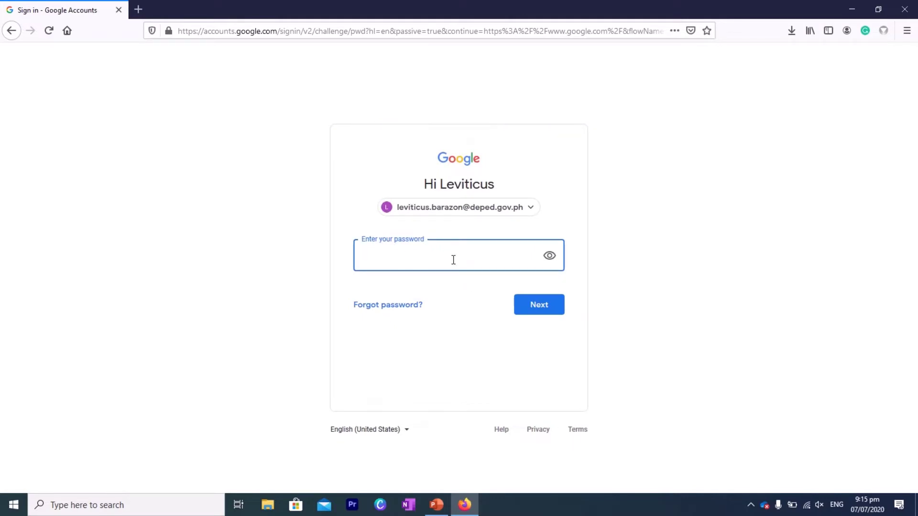
{"action": "type", "text": "•••••••••••••••••••"}
{"action": "key", "text": "Return"}
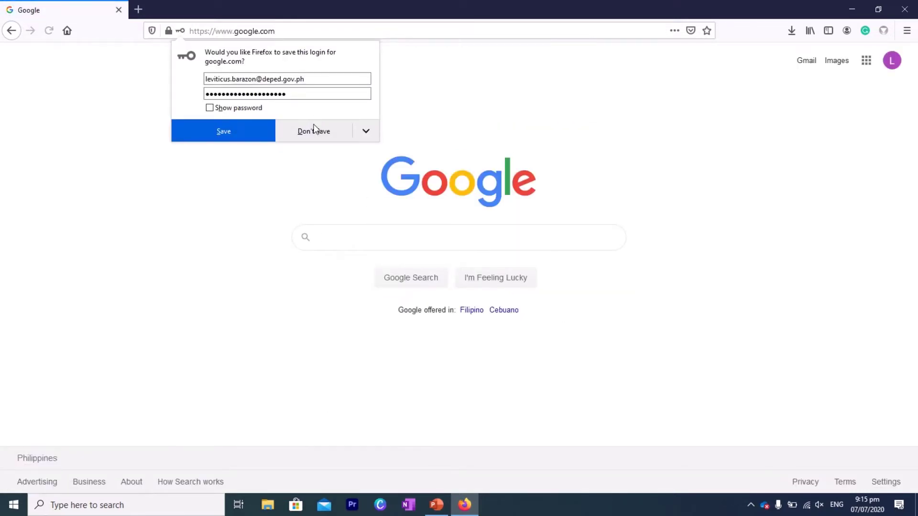
{"action": "left_click", "coordinate": [287, 132]}
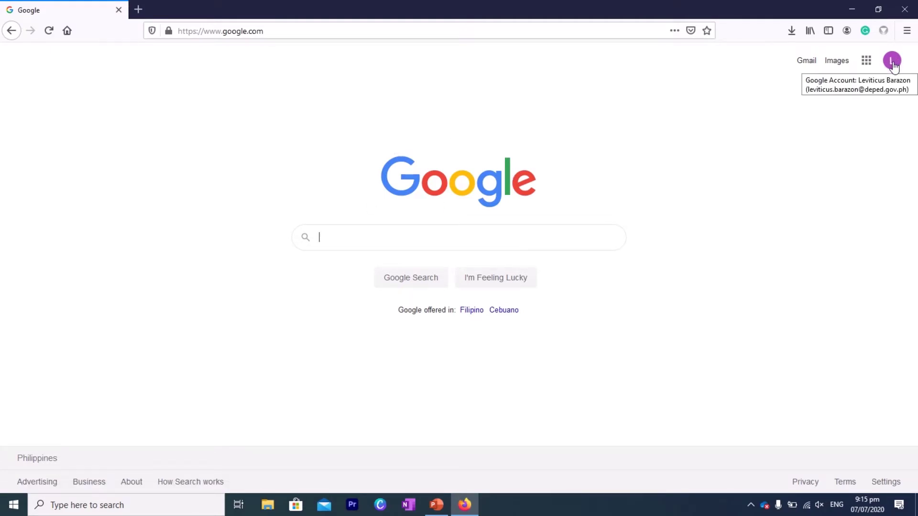
Open Google Calendar from the Google apps grid, landing on the July 5–11, 2020 week
{"action": "left_click", "coordinate": [866, 61]}
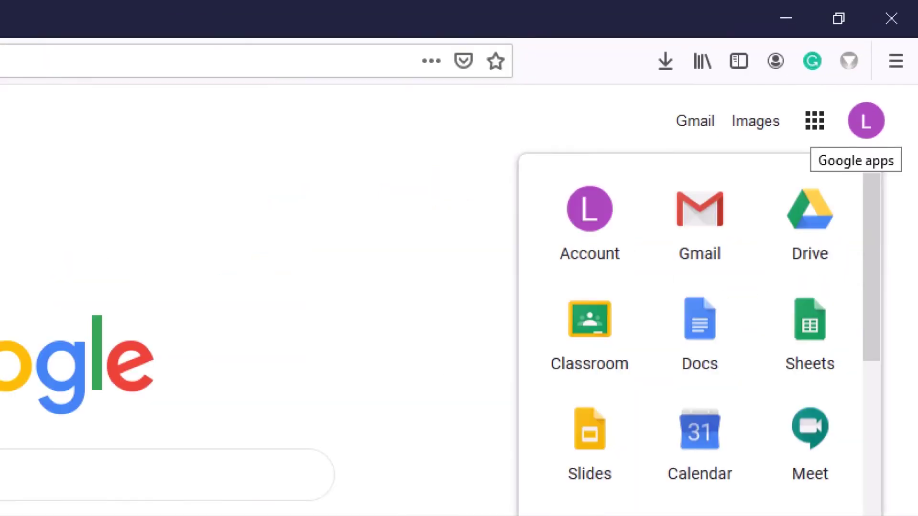
{"action": "left_click", "coordinate": [813, 124]}
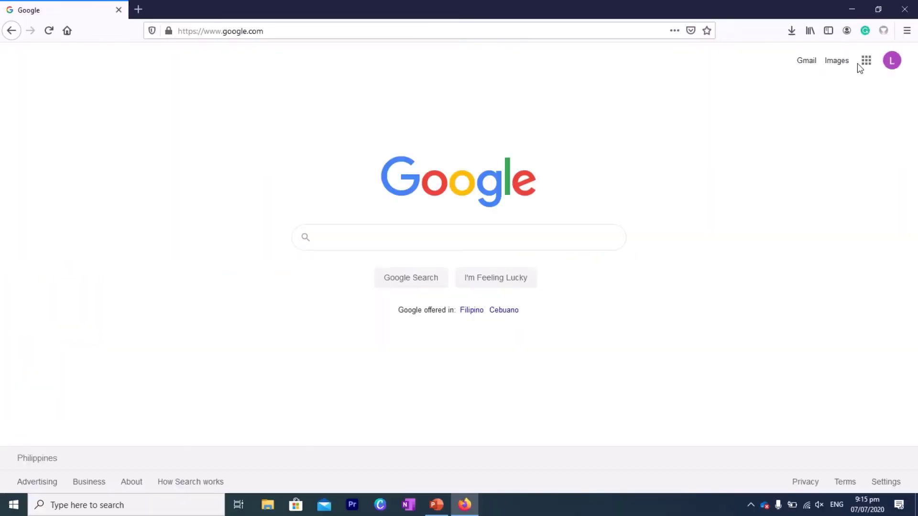
{"action": "left_click", "coordinate": [866, 60]}
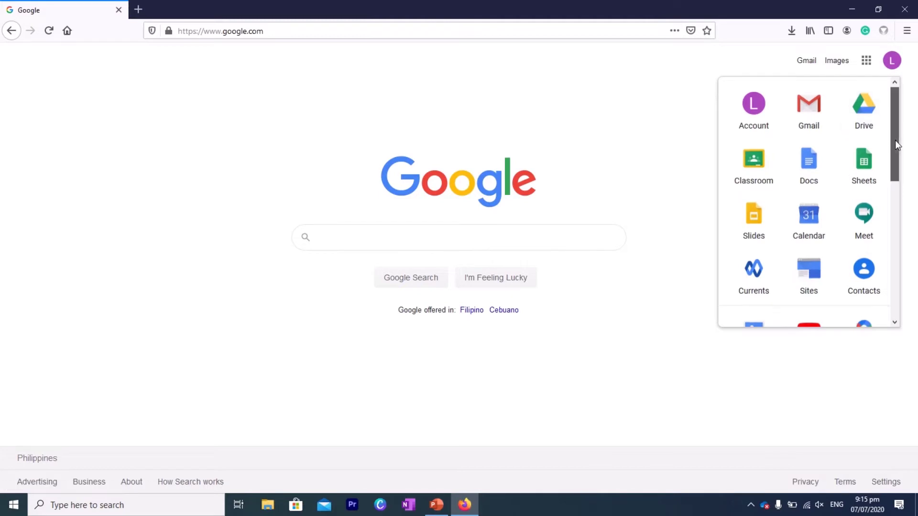
{"action": "mouse_move", "coordinate": [894, 140]}
{"action": "left_mouse_down"}
{"action": "mouse_move", "coordinate": [893, 263]}
{"action": "mouse_move", "coordinate": [889, 114]}
{"action": "mouse_move", "coordinate": [901, 134]}
{"action": "mouse_move", "coordinate": [899, 249]}
{"action": "mouse_move", "coordinate": [888, 125]}
{"action": "left_mouse_up"}
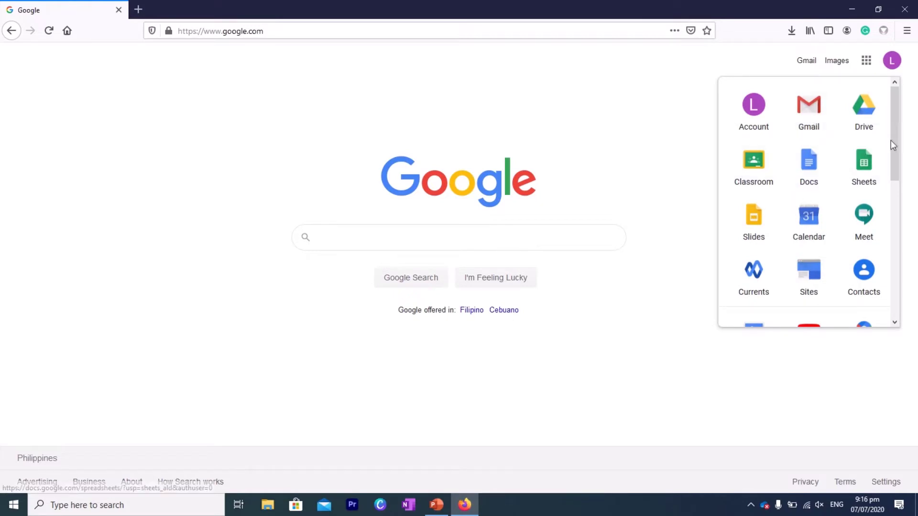
{"action": "left_click_drag", "start_coordinate": [896, 141], "coordinate": [888, 170]}
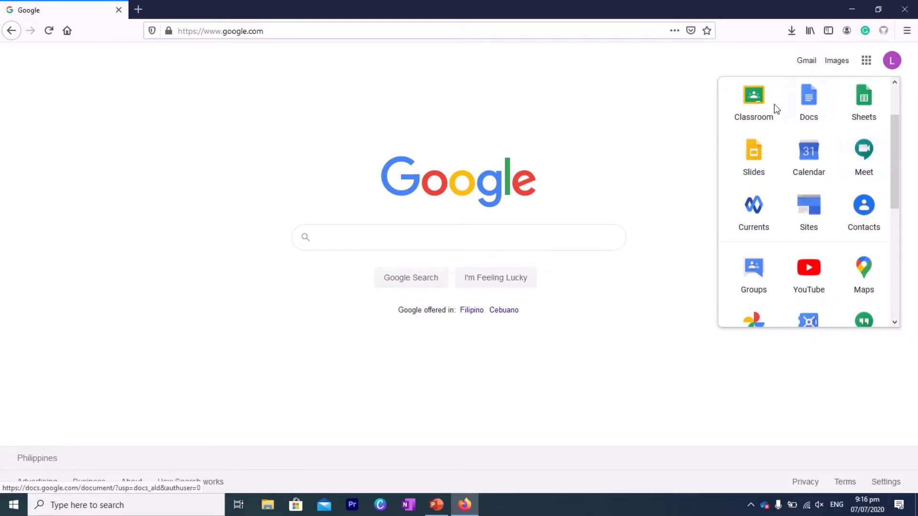
{"action": "left_click", "coordinate": [811, 158]}
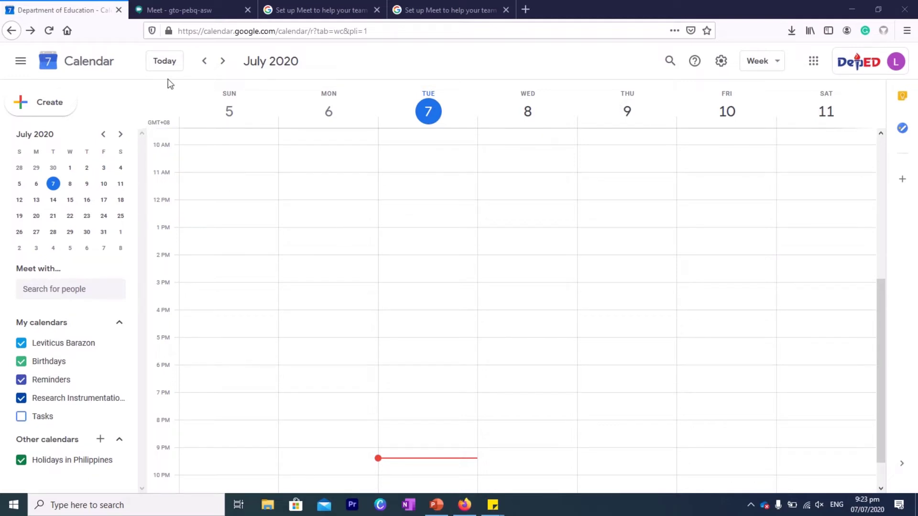
Move to the July 12–18, 2020 week and start a new event draft at Jul 14, 1 PM
{"action": "left_click", "coordinate": [222, 61]}
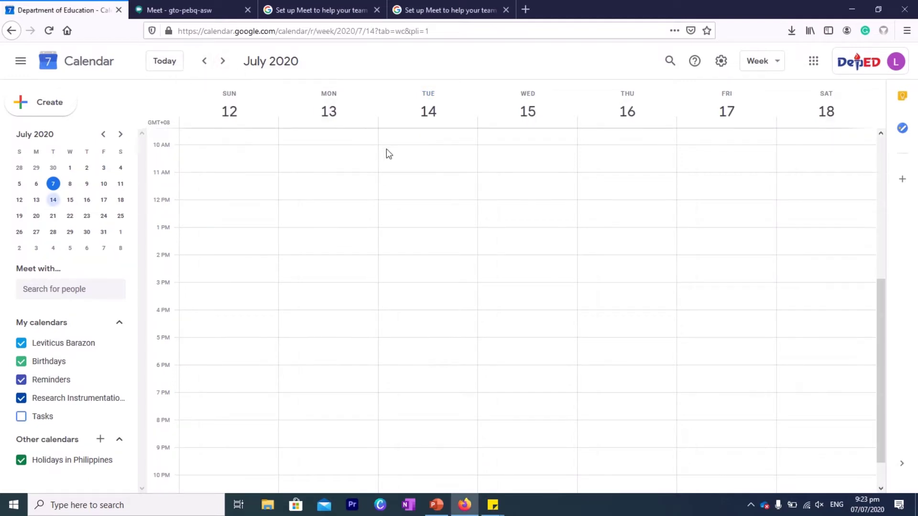
{"action": "left_click", "coordinate": [204, 62]}
{"action": "left_click", "coordinate": [224, 61]}
{"action": "left_click", "coordinate": [410, 236]}
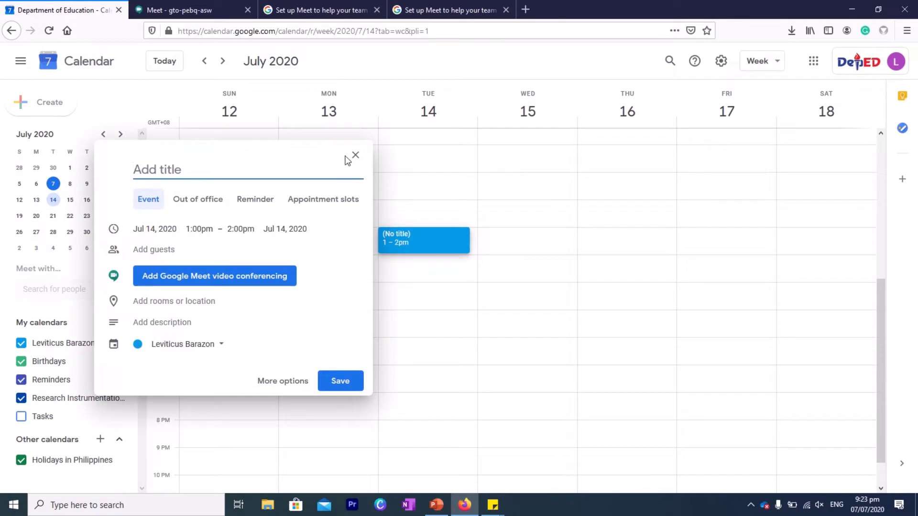
{"action": "left_click", "coordinate": [355, 155]}
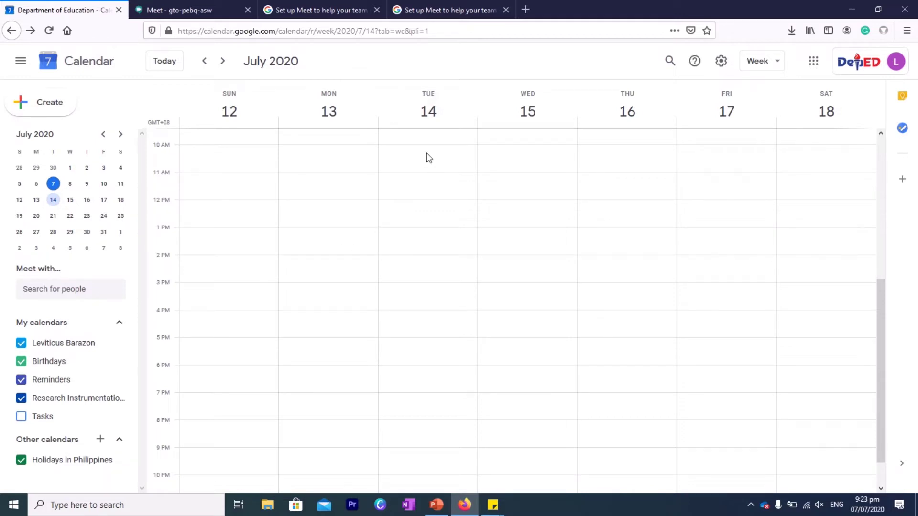
{"action": "left_click", "coordinate": [414, 238]}
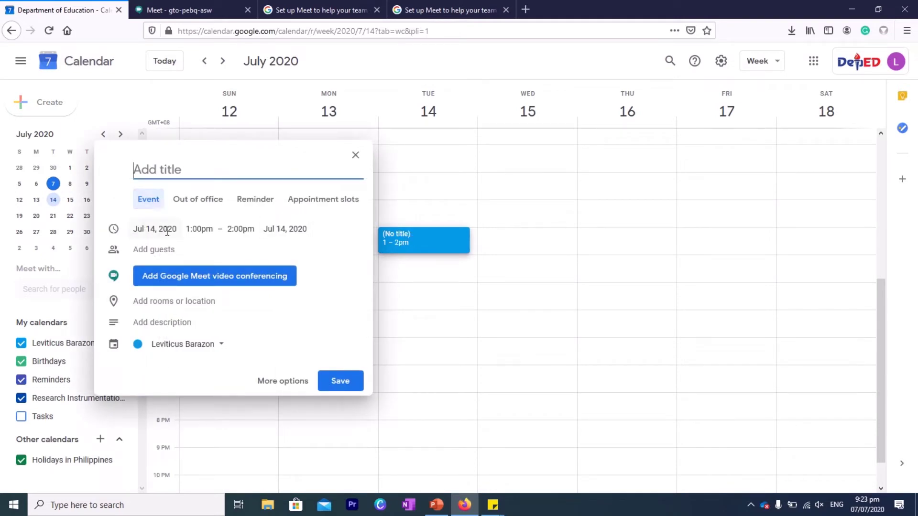
Make the Jul 14 draft event end at 5:00pm
{"action": "left_click", "coordinate": [235, 230]}
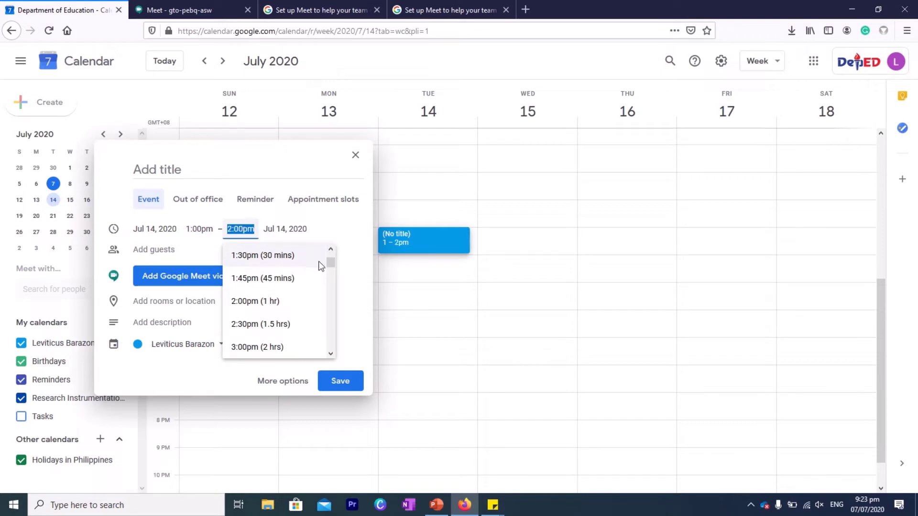
{"action": "left_click", "coordinate": [327, 266]}
{"action": "left_click_drag", "start_coordinate": [327, 266], "coordinate": [284, 277]}
{"action": "left_click", "coordinate": [245, 263]}
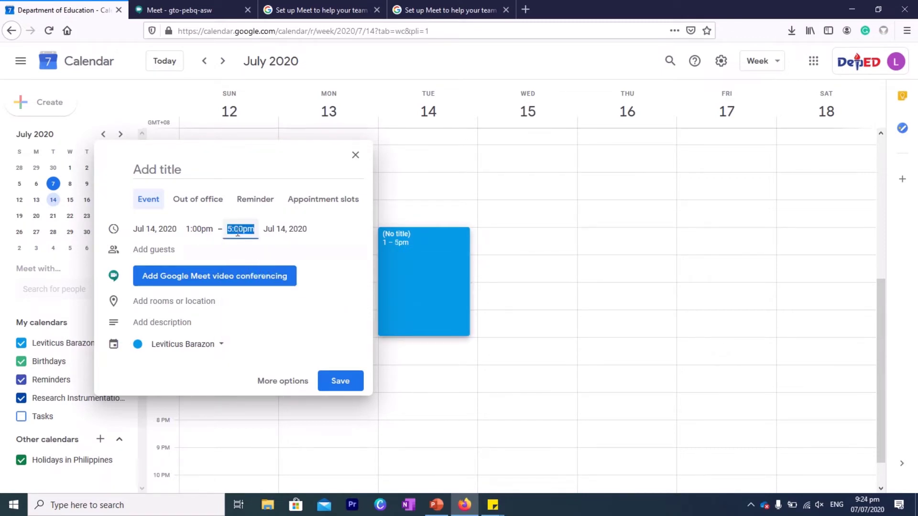
Attach Google Meet conferencing, expand its details and select the meeting link
{"action": "left_click", "coordinate": [205, 278]}
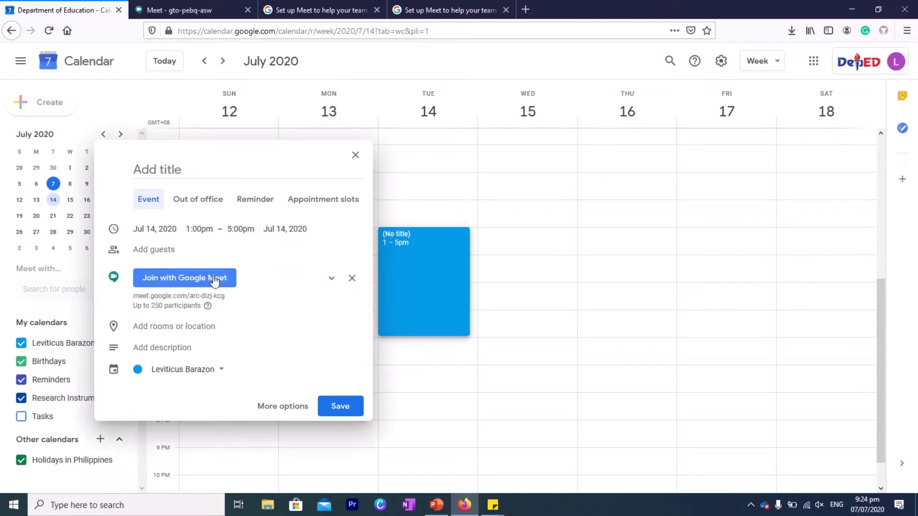
{"action": "left_click", "coordinate": [176, 299]}
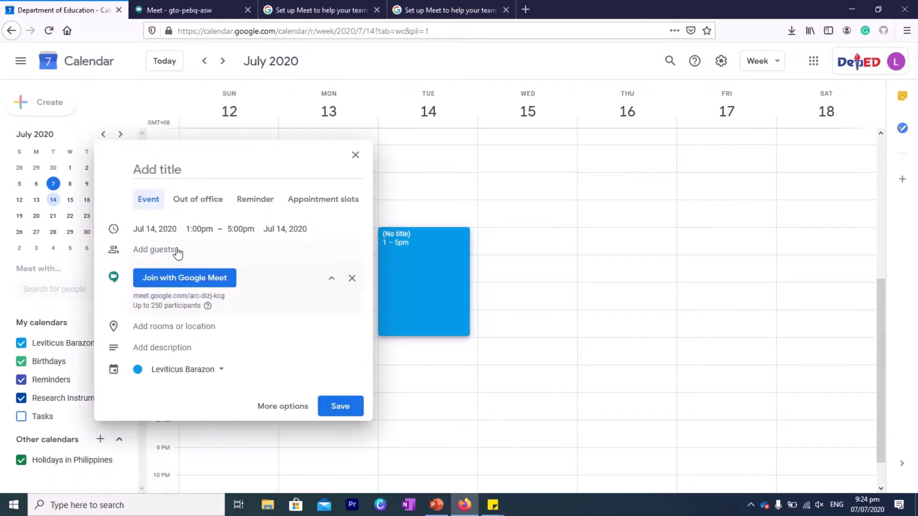
{"action": "left_click", "coordinate": [186, 295]}
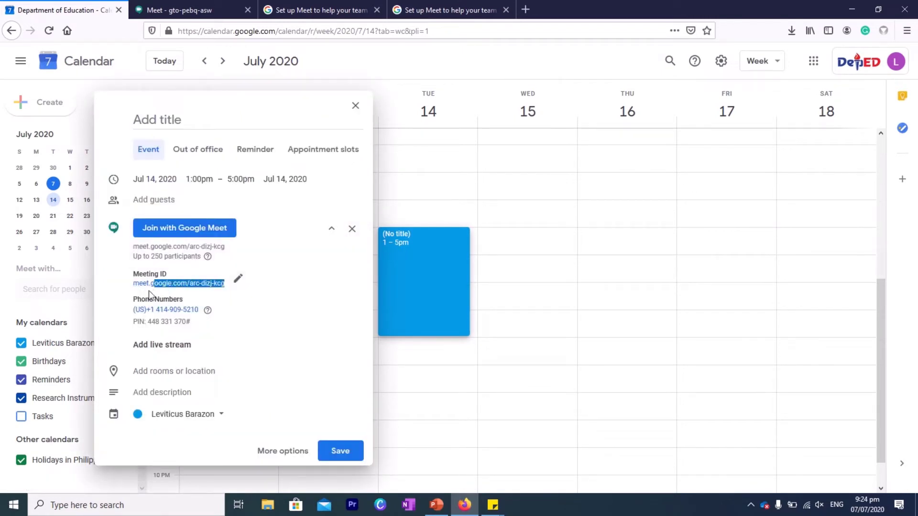
{"action": "left_click_drag", "start_coordinate": [141, 294], "coordinate": [137, 294]}
{"action": "key", "text": "ctrl+c"}
Paste meet.google.com/arc-dizj-kcg over the old meeting link on the sticky note's first line
{"action": "left_click", "coordinate": [493, 504]}
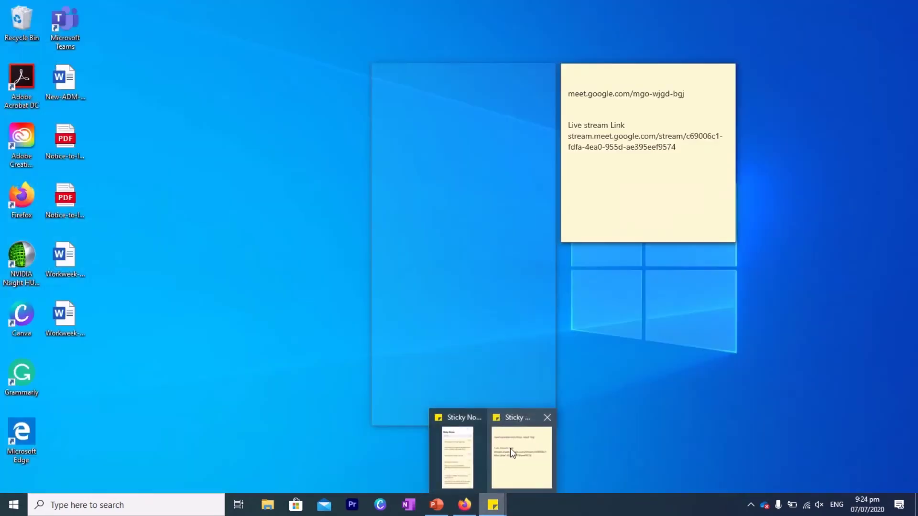
{"action": "left_click", "coordinate": [509, 448]}
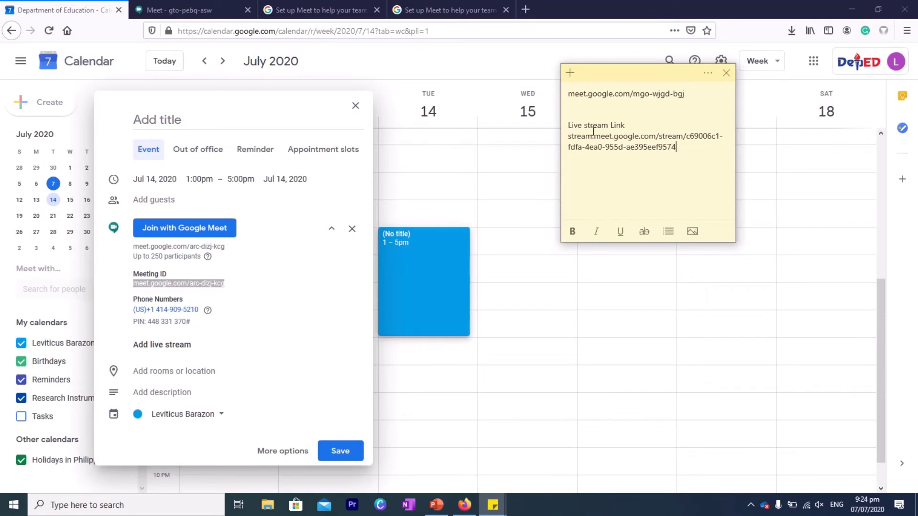
{"action": "triple_click", "coordinate": [694, 86]}
{"action": "key", "text": "Right"}
{"action": "left_click_drag", "start_coordinate": [702, 95], "coordinate": [569, 99]}
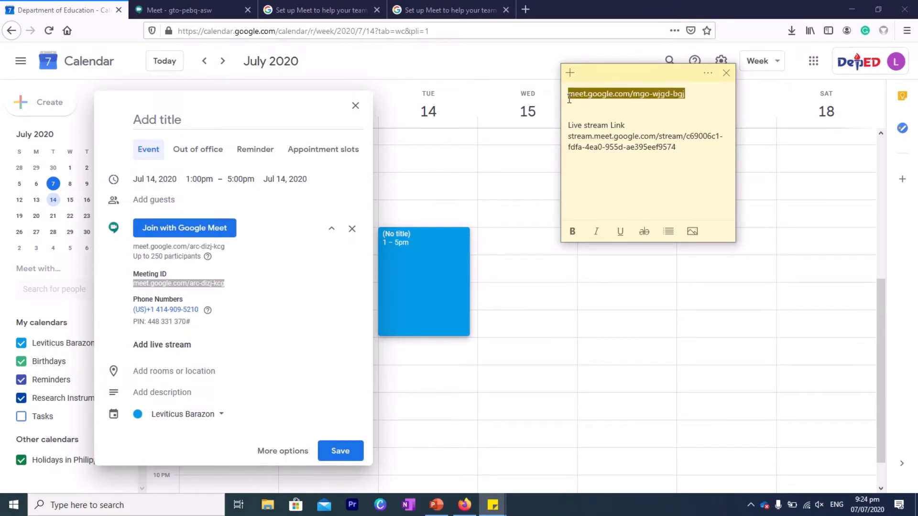
{"action": "key", "text": "ctrl+v"}
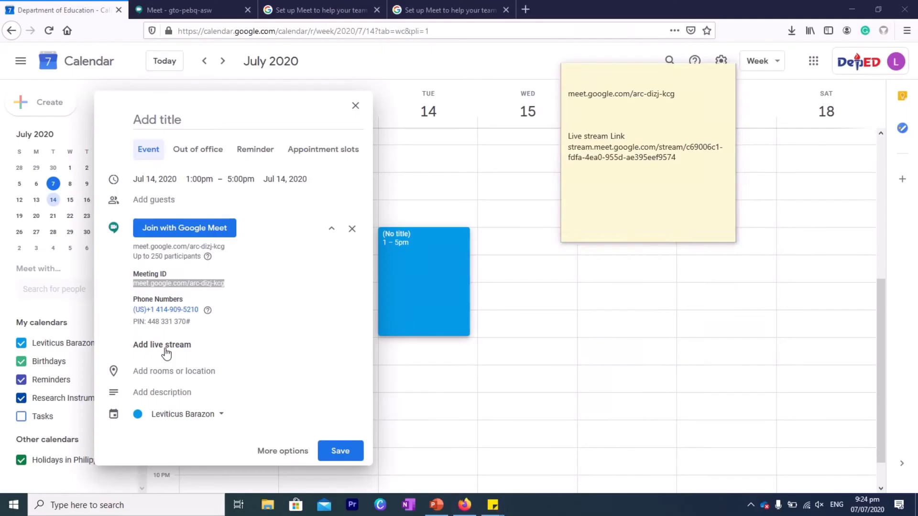
Add a live stream to the Jul 14 event and look over its link
{"action": "left_click", "coordinate": [139, 337]}
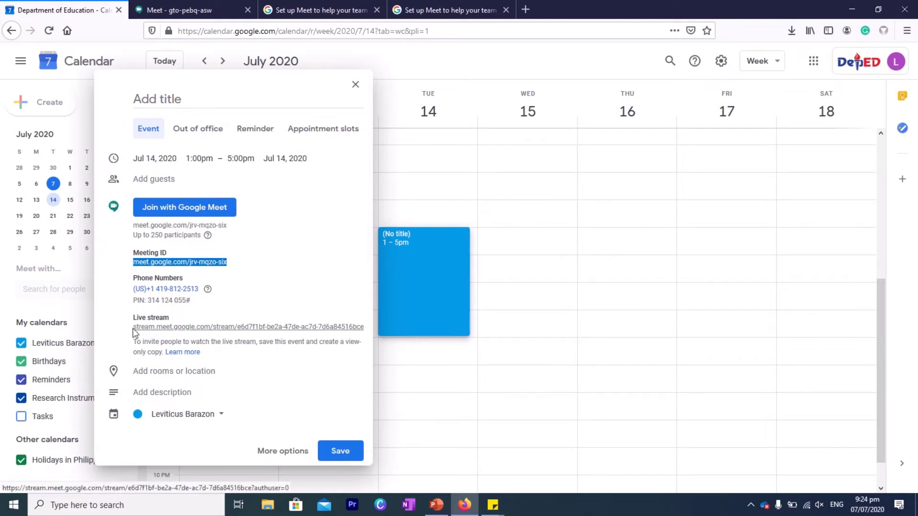
{"action": "left_click_drag", "start_coordinate": [132, 329], "coordinate": [365, 333]}
{"action": "left_click", "coordinate": [365, 333]}
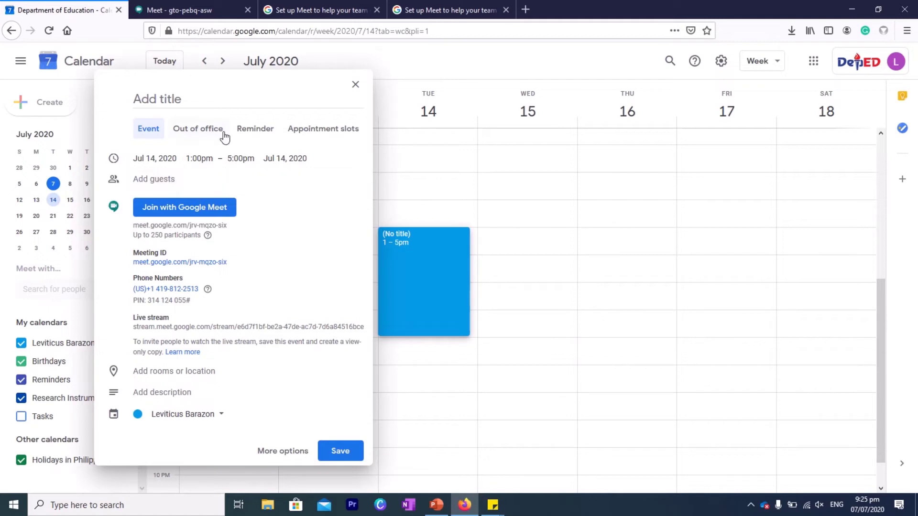
Add the first guest by typing their name and picking the suggested contact
{"action": "left_click", "coordinate": [151, 180]}
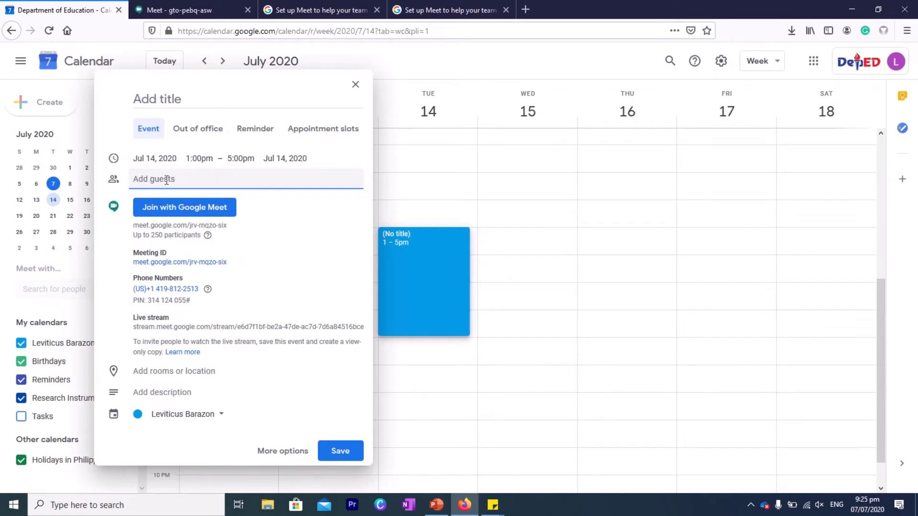
{"action": "type", "text": "c"}
{"action": "key", "text": "BackSpace"}
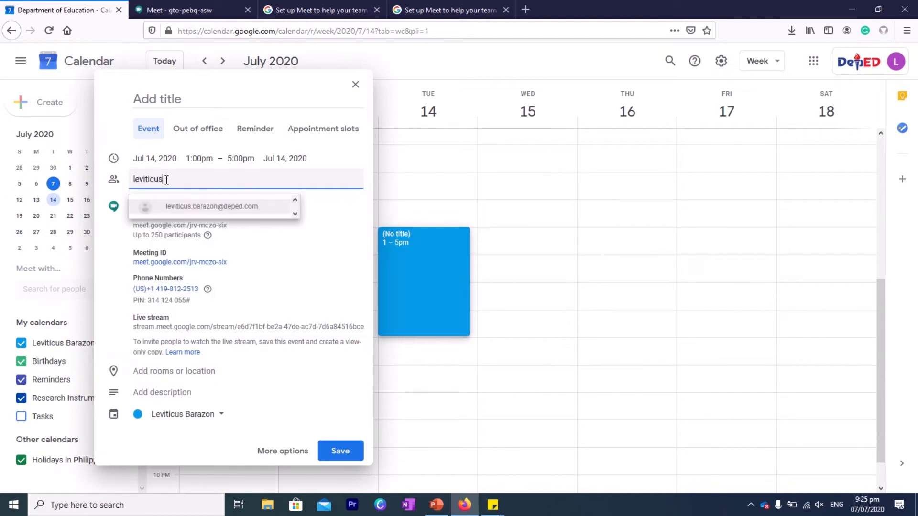
{"action": "type", "text": "marcu"}
{"action": "left_click", "coordinate": [182, 206]}
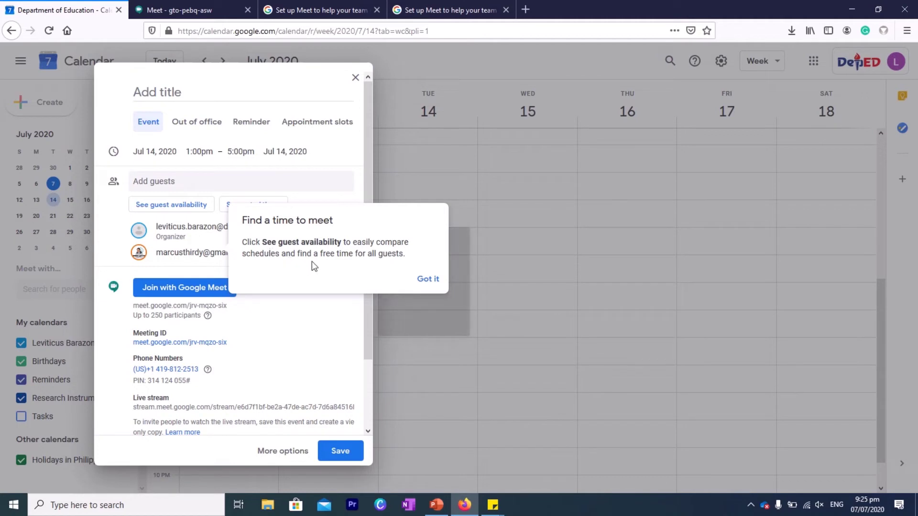
Dismiss the find-a-time tip, add a second suggested colleague as guest, and save the event
{"action": "left_click", "coordinate": [427, 279]}
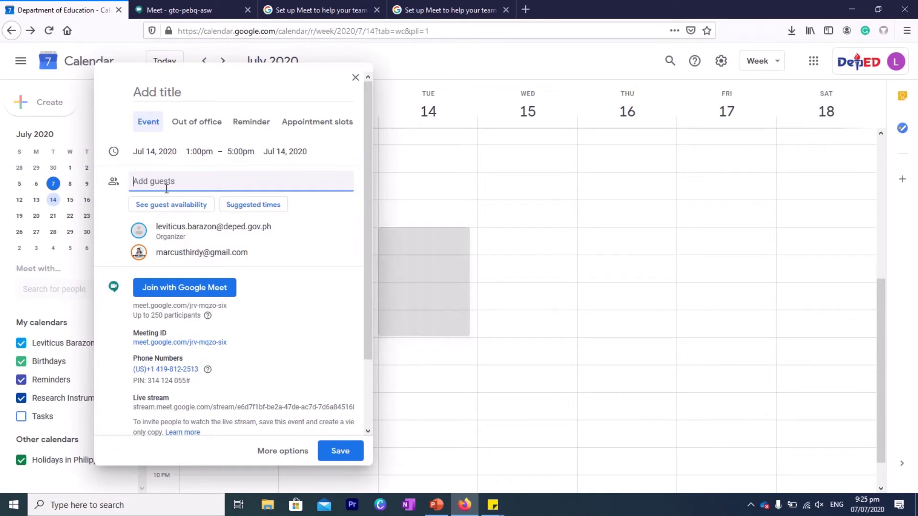
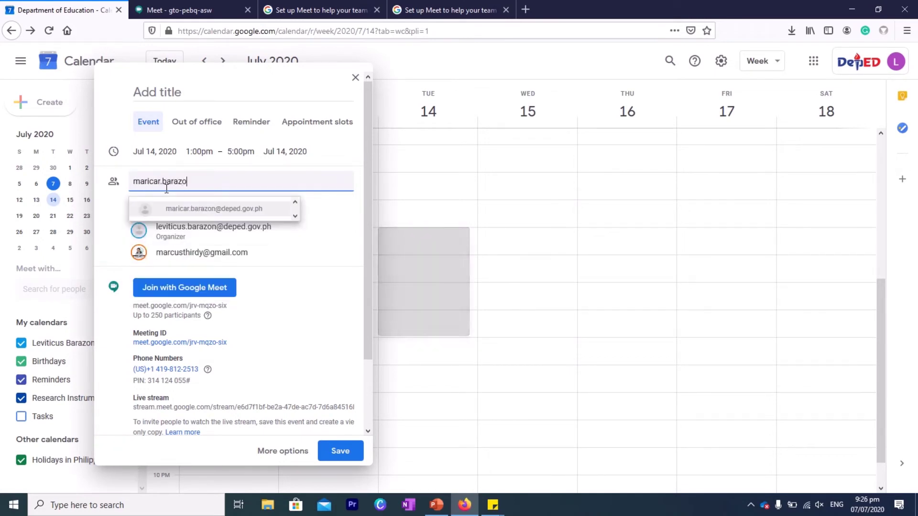
{"action": "left_click", "coordinate": [202, 209]}
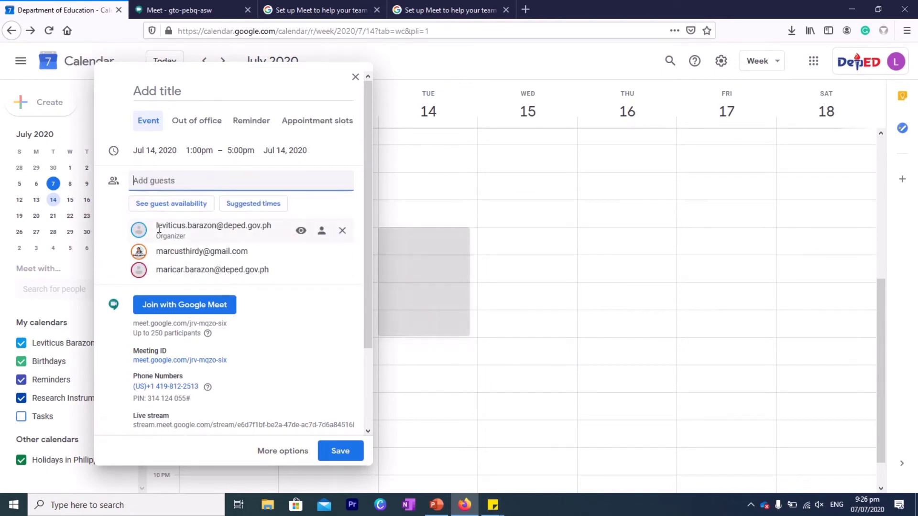
{"action": "mouse_move", "coordinate": [159, 229]}
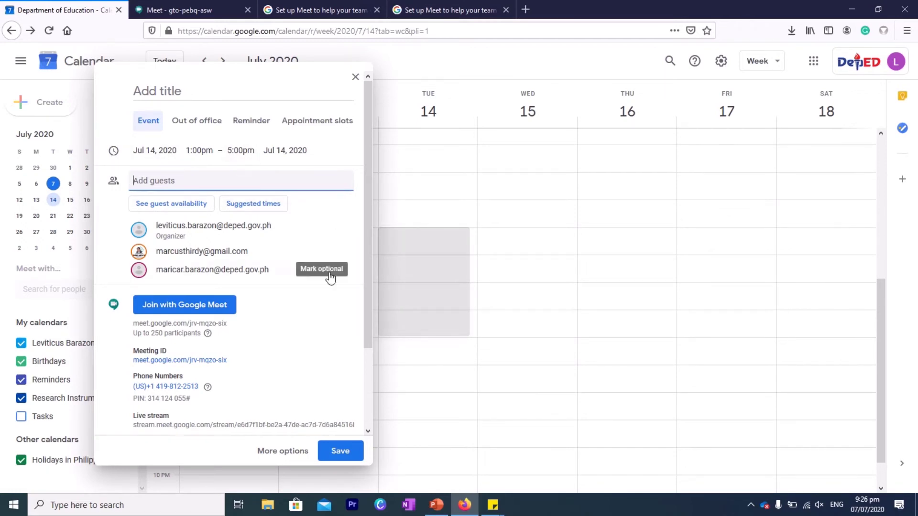
{"action": "left_click", "coordinate": [336, 454]}
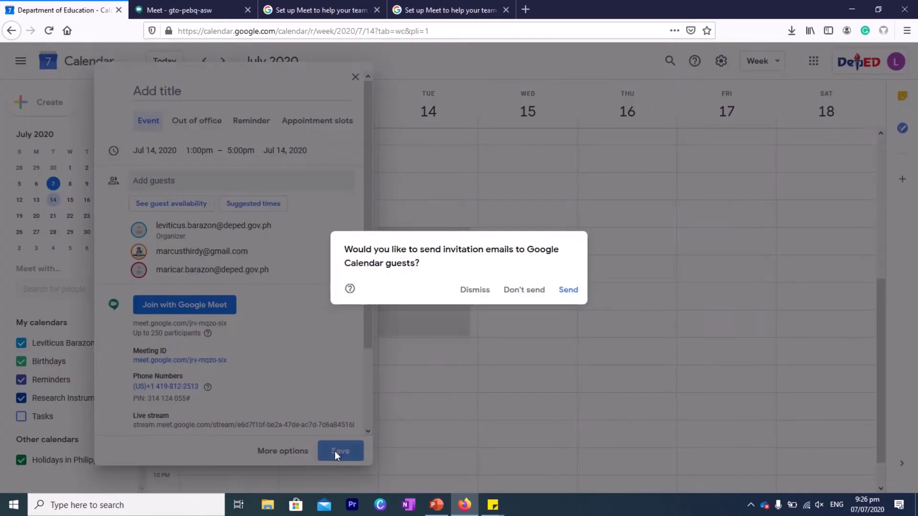
Send invitation emails to all guests and confirm inviting the external guest
{"action": "left_click", "coordinate": [567, 291]}
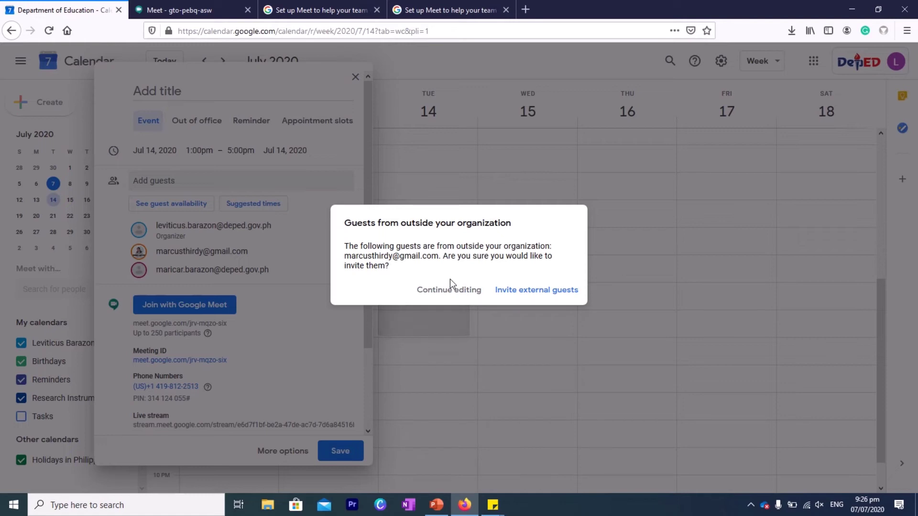
{"action": "left_click", "coordinate": [548, 291]}
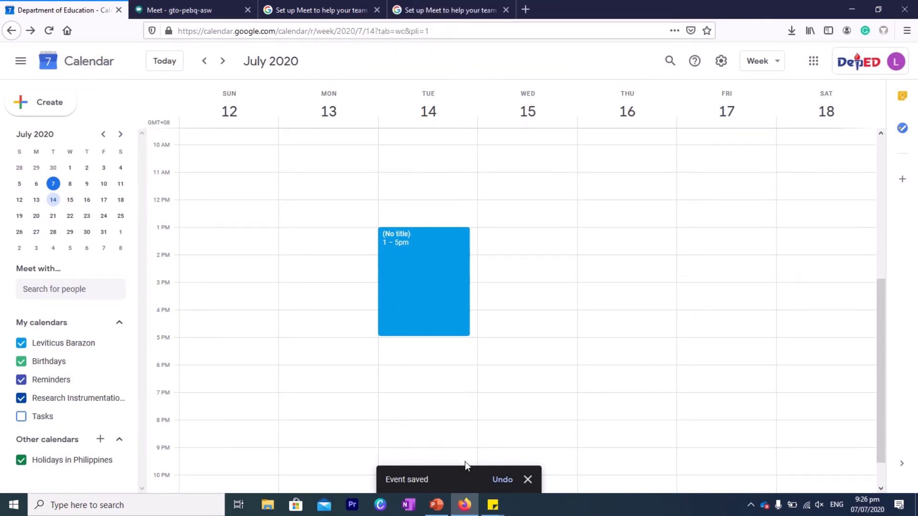
Select the meet.google.com/arc-dizj-kcg link in the sticky note, then return to Firefox
{"action": "mouse_move", "coordinate": [492, 504]}
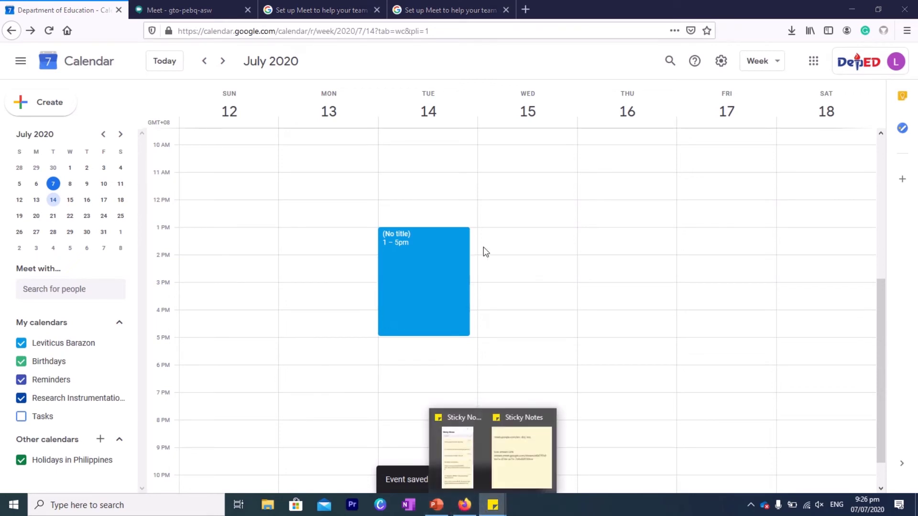
{"action": "left_click", "coordinate": [525, 445]}
{"action": "left_click_drag", "start_coordinate": [684, 97], "coordinate": [564, 96]}
{"action": "key", "text": "ctrl+c"}
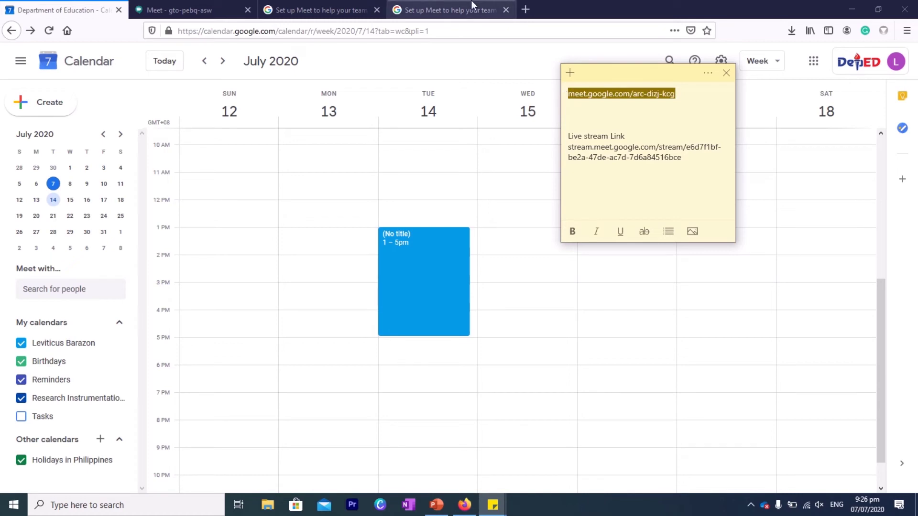
{"action": "mouse_move", "coordinate": [521, 13]}
{"action": "left_click", "coordinate": [624, 52]}
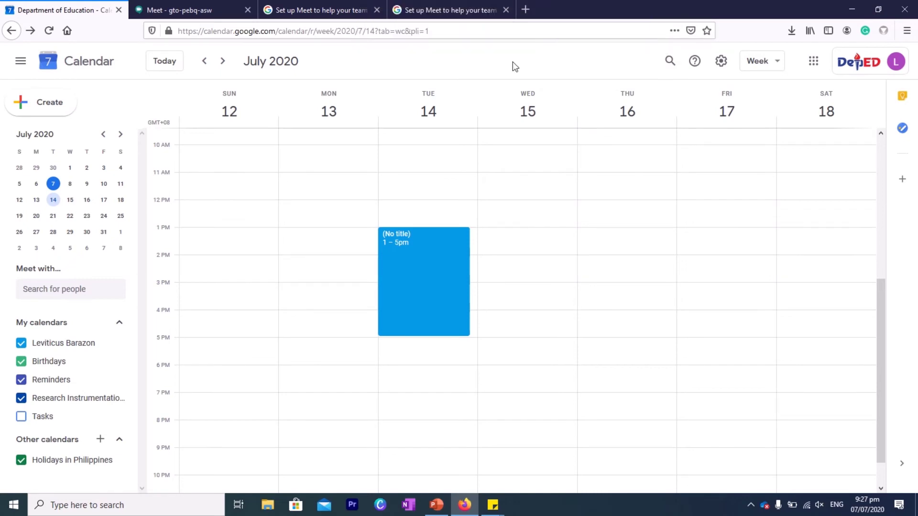
{"action": "left_click", "coordinate": [484, 12]}
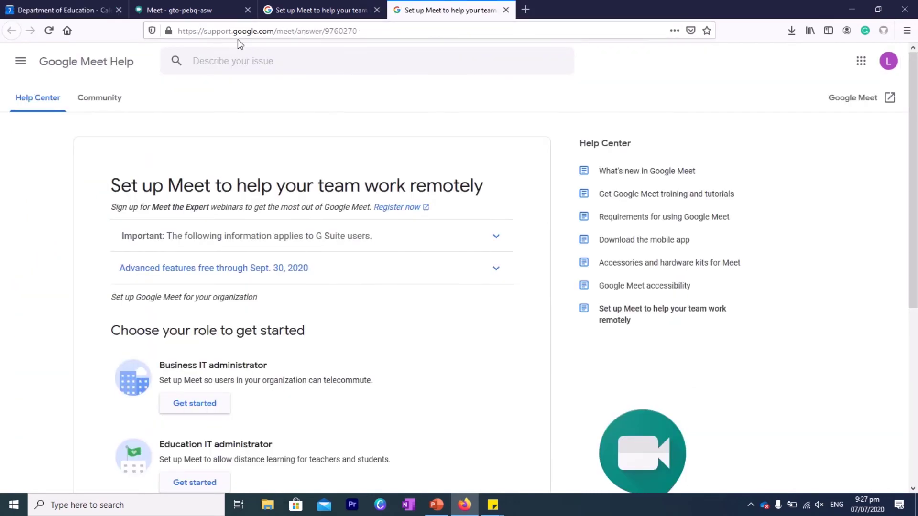
{"action": "left_click", "coordinate": [242, 31]}
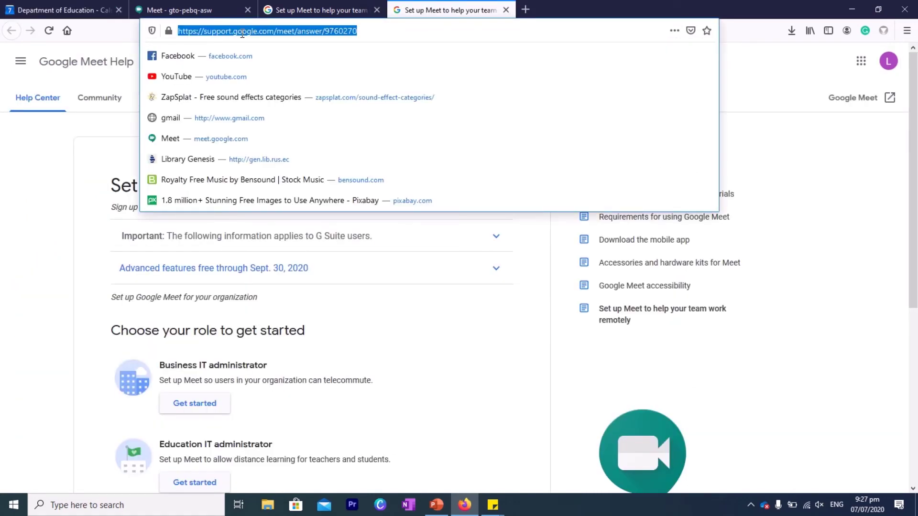
{"action": "key", "text": "Escape"}
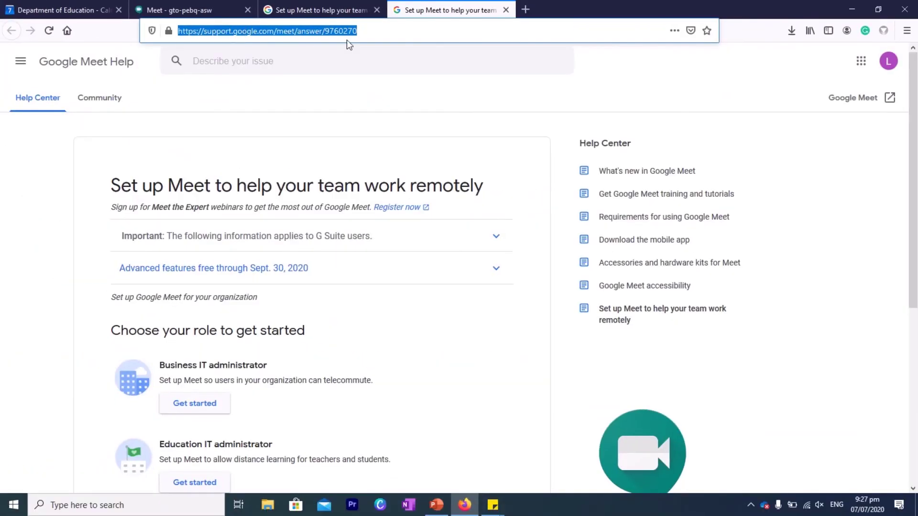
{"action": "key", "text": "BackSpace"}
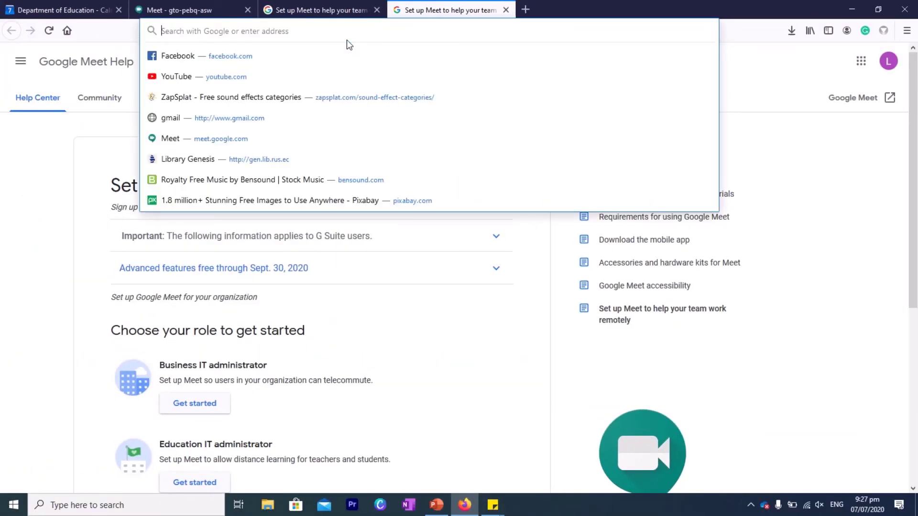
{"action": "key", "text": "ctrl+v"}
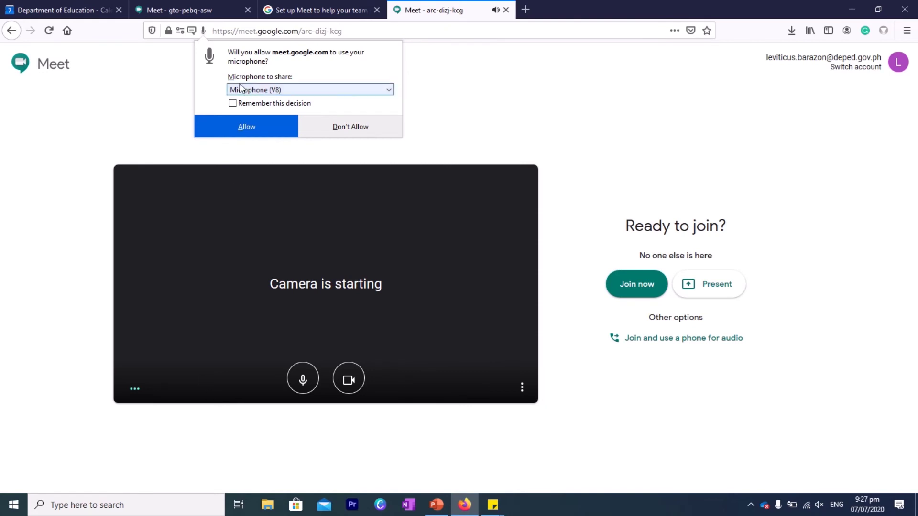
Grant Meet microphone and camera access, then switch both off before joining arc-dizj-kcg
{"action": "left_click", "coordinate": [245, 124]}
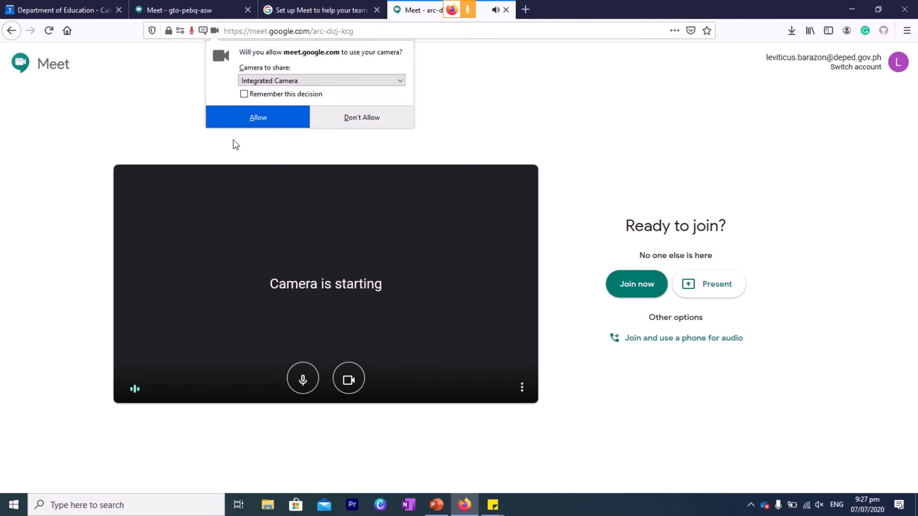
{"action": "left_click", "coordinate": [255, 119]}
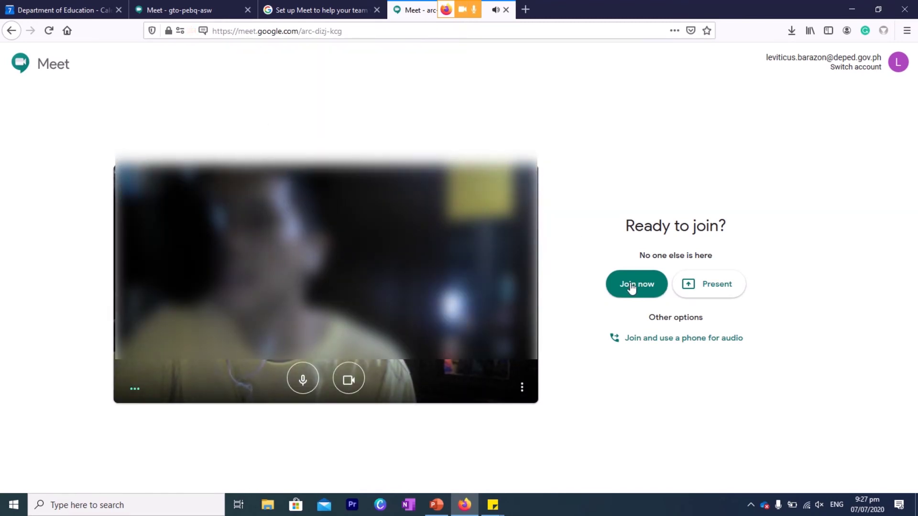
{"action": "left_click", "coordinate": [347, 379]}
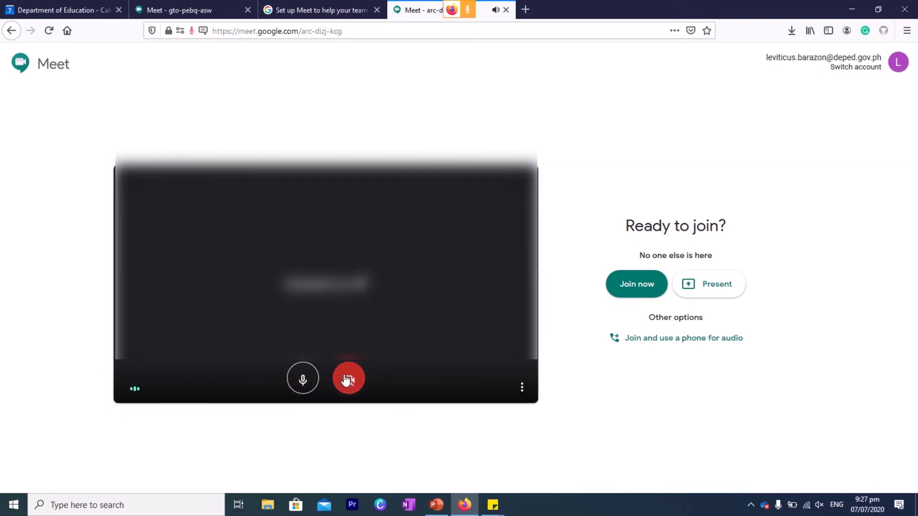
{"action": "left_click", "coordinate": [302, 379]}
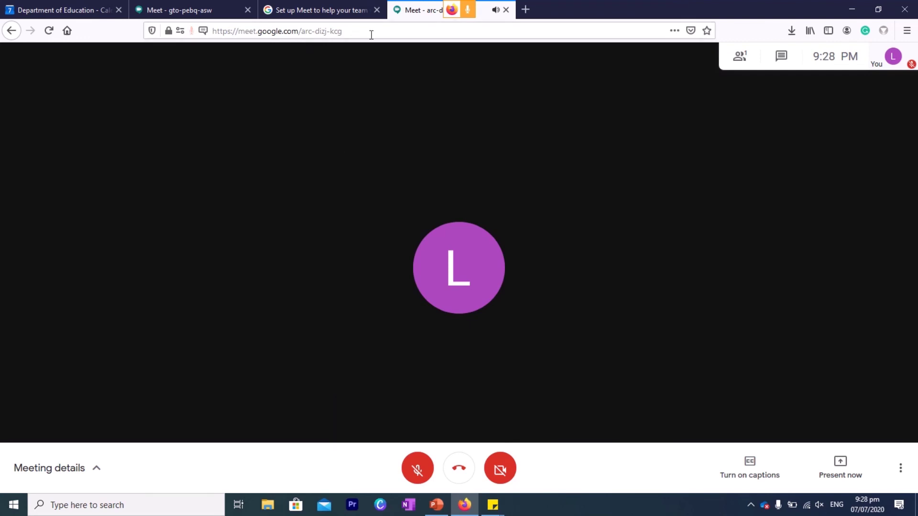
{"action": "mouse_move", "coordinate": [385, 6]}
{"action": "mouse_move", "coordinate": [448, 1]}
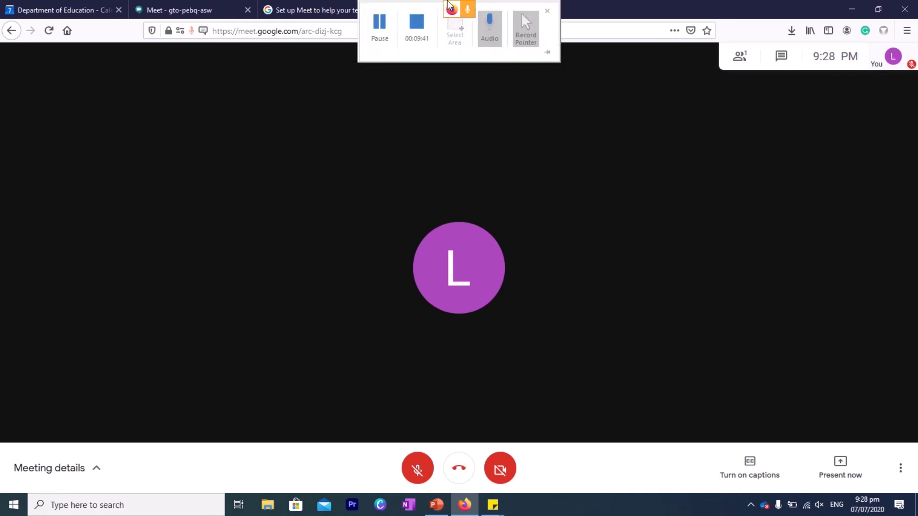